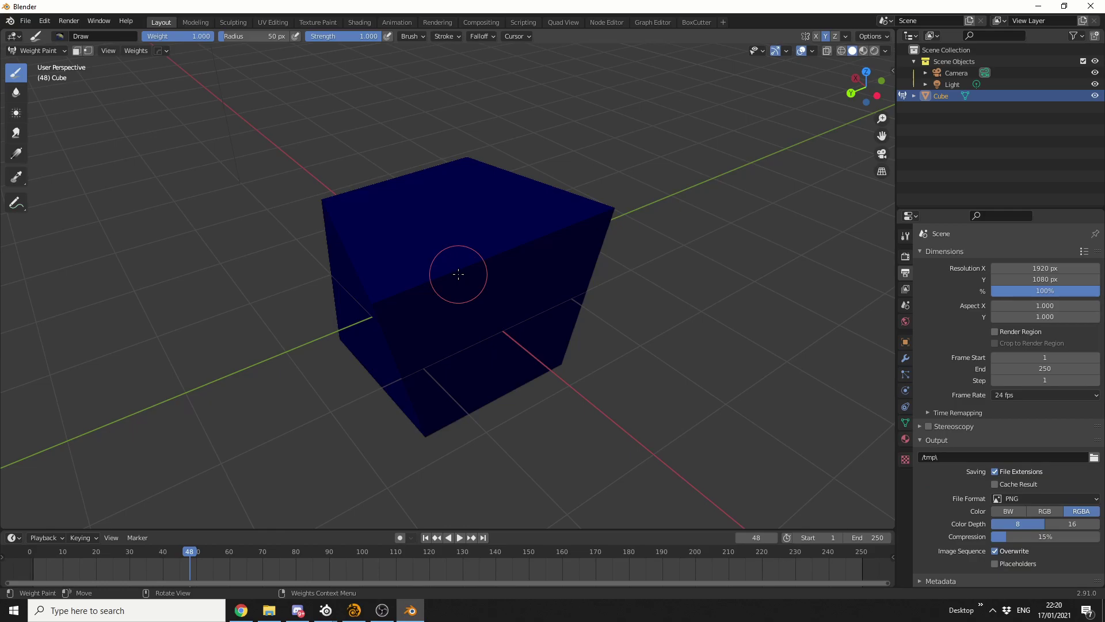
# - Dismiss the weight paint quick menu and open the interaction mode dropdown
pyautogui.rightClick(457, 274)
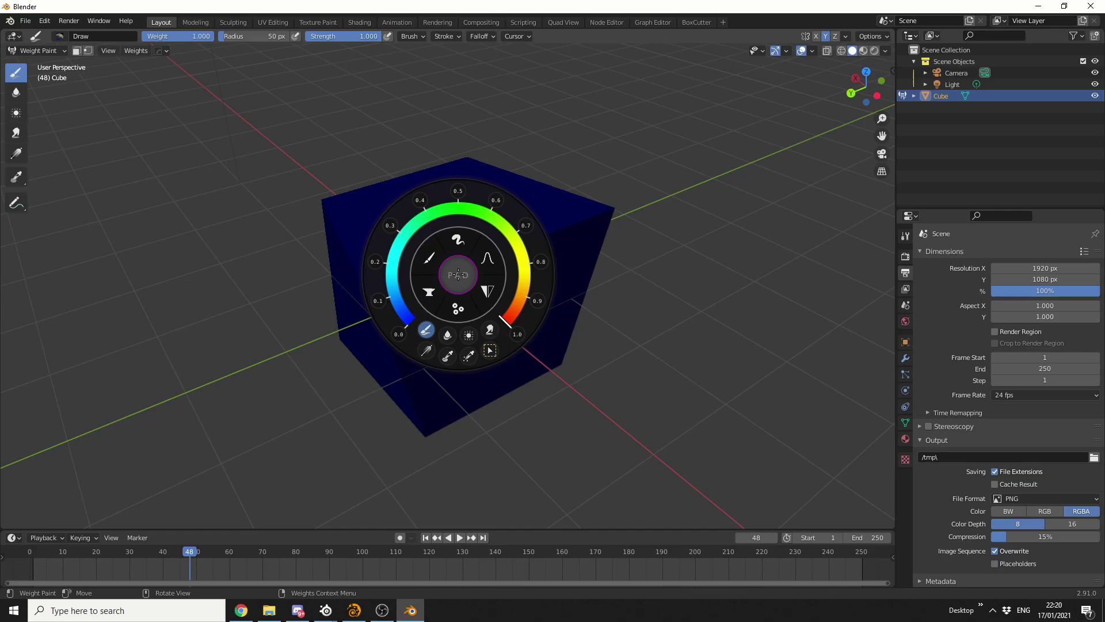
pyautogui.click(457, 275)
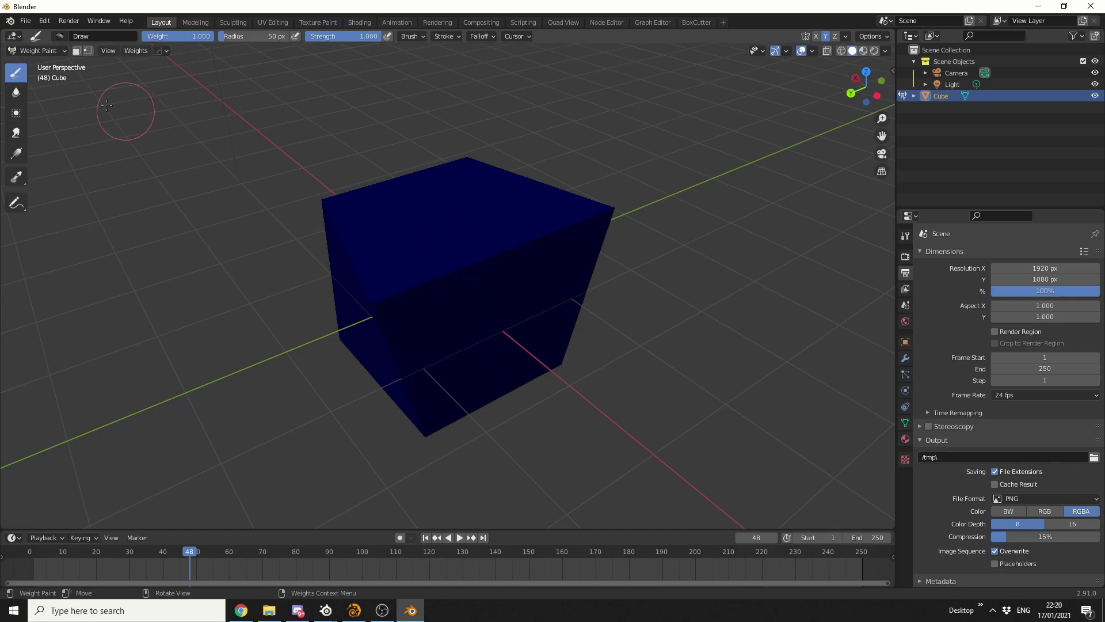
pyautogui.click(45, 54)
# - Enter Edit Mode and shift the cube's top vertices along the Y axis
pyautogui.click(63, 76)
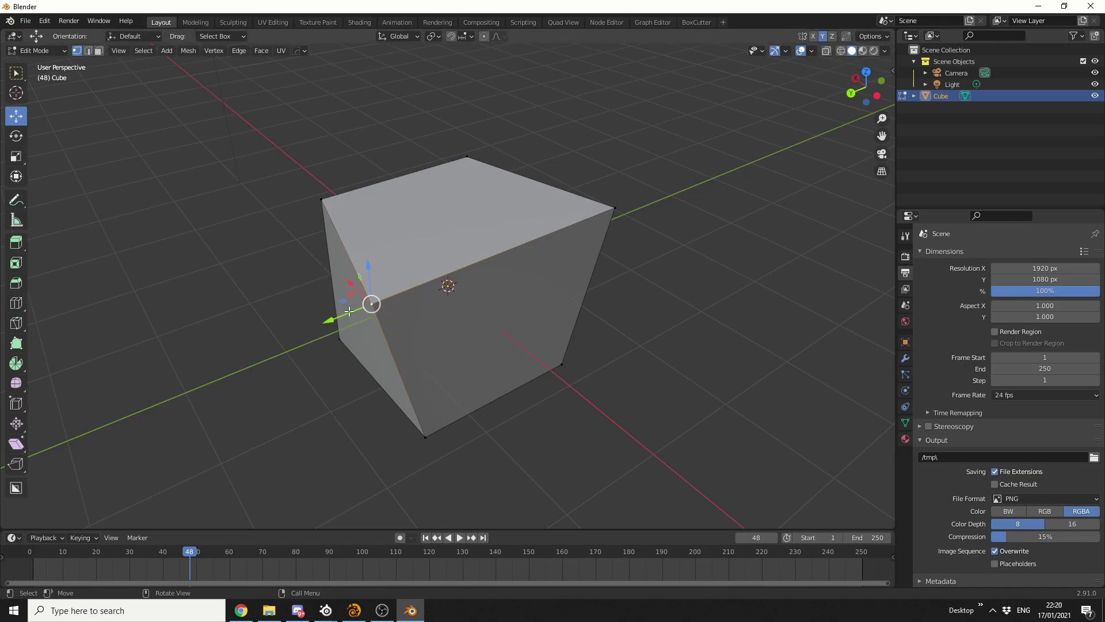
pyautogui.press('g')
pyautogui.press('y')
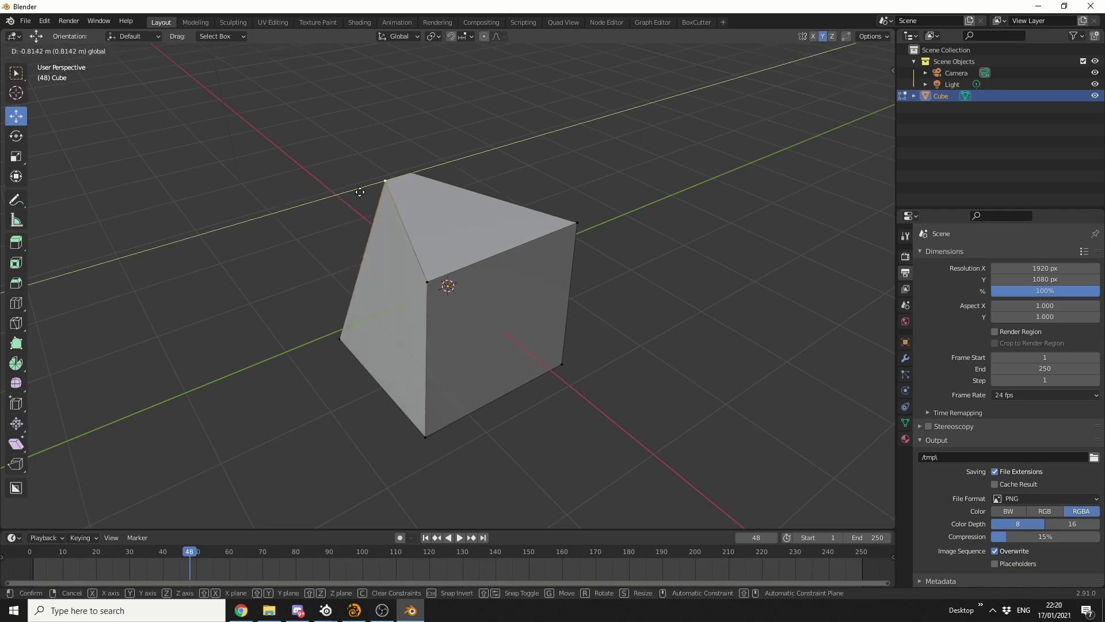
pyautogui.click(360, 191)
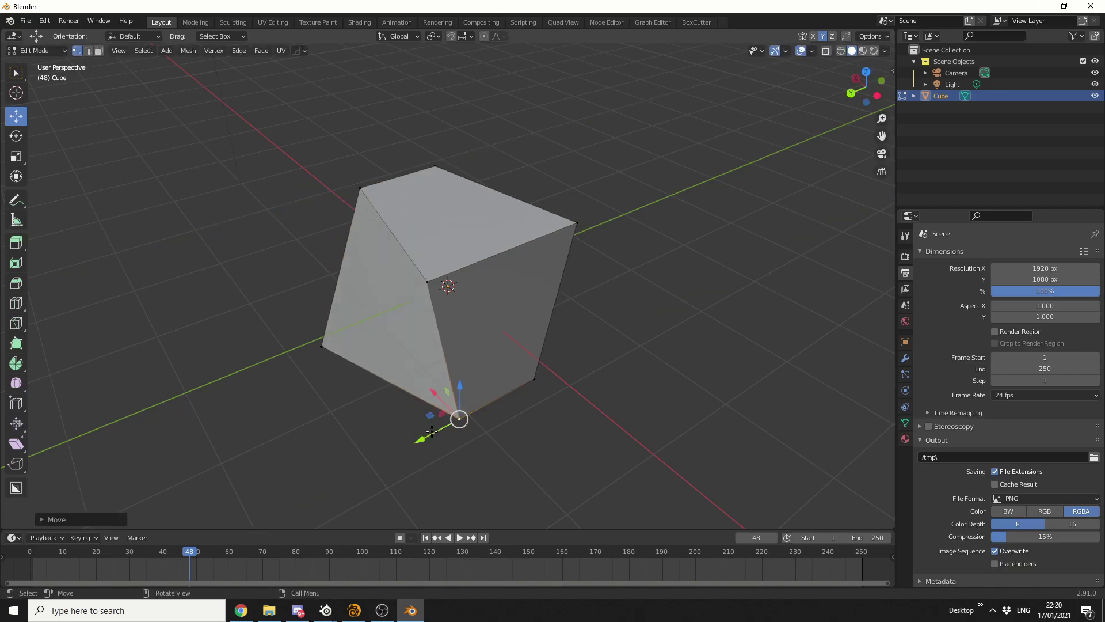
# - Add two vertical edge loops across the cube's front with Loop Cut
pyautogui.moveTo(432, 431); pyautogui.dragTo(558, 421, button='middle')
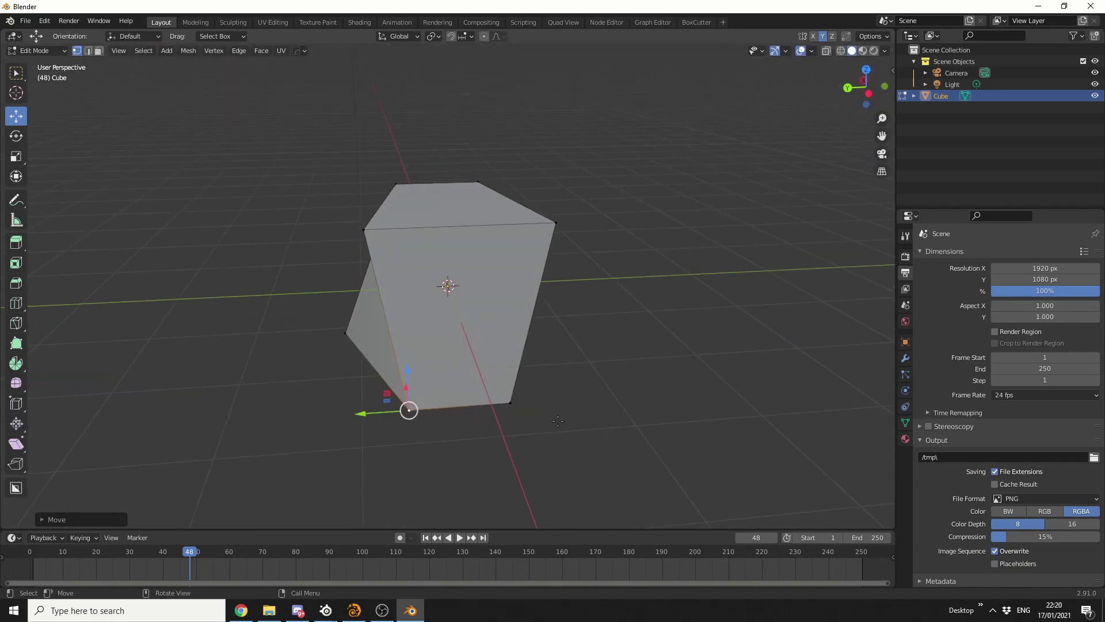
pyautogui.click(15, 302)
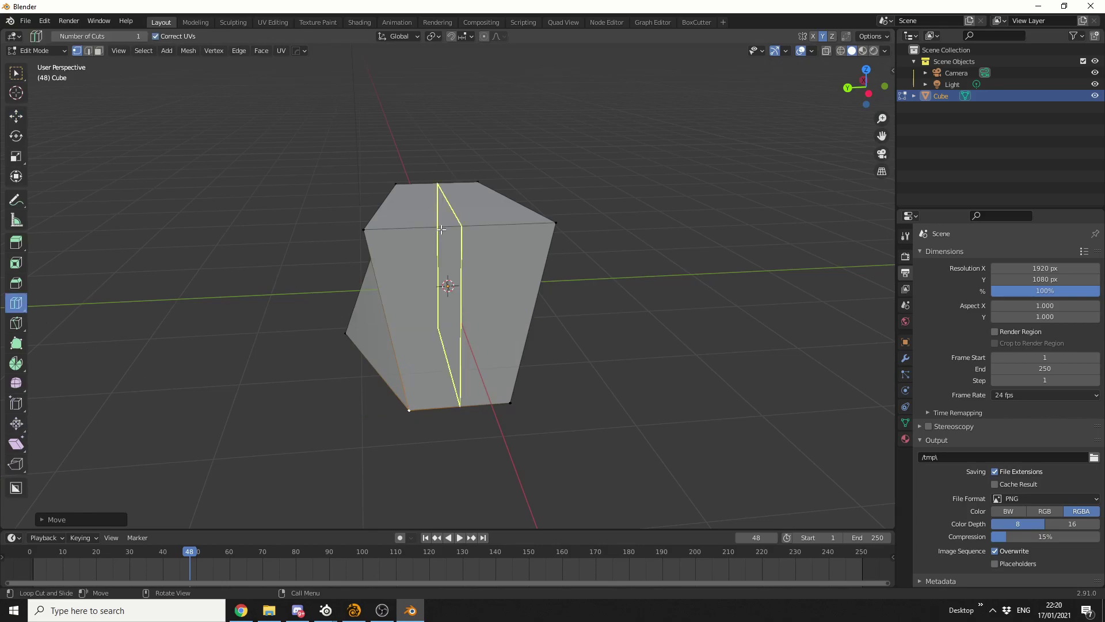
pyautogui.click(441, 228)
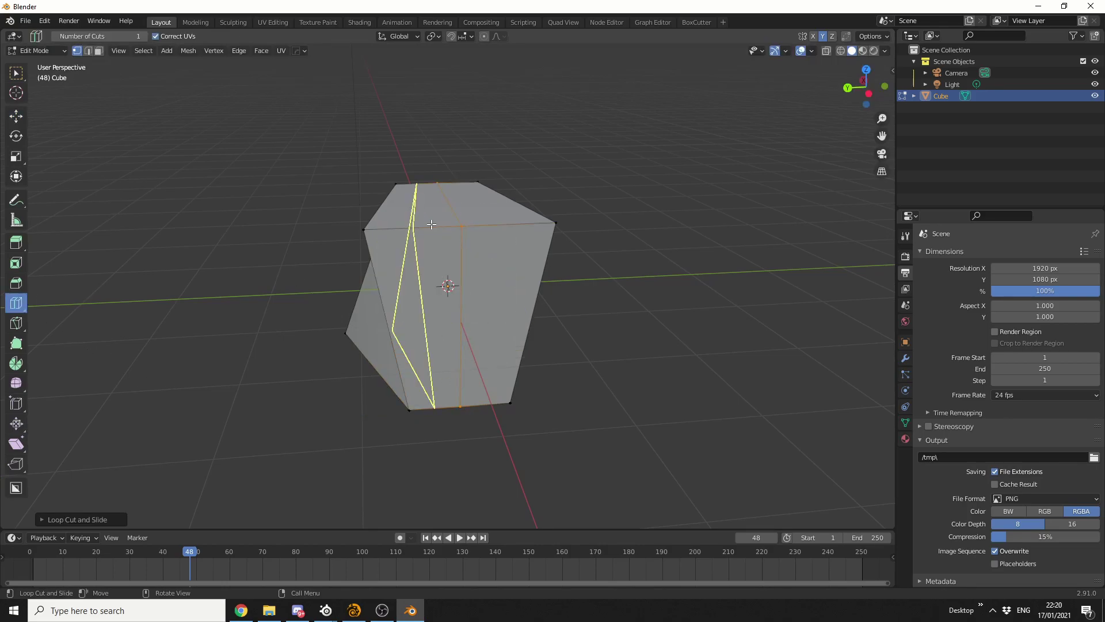
pyautogui.click(430, 224)
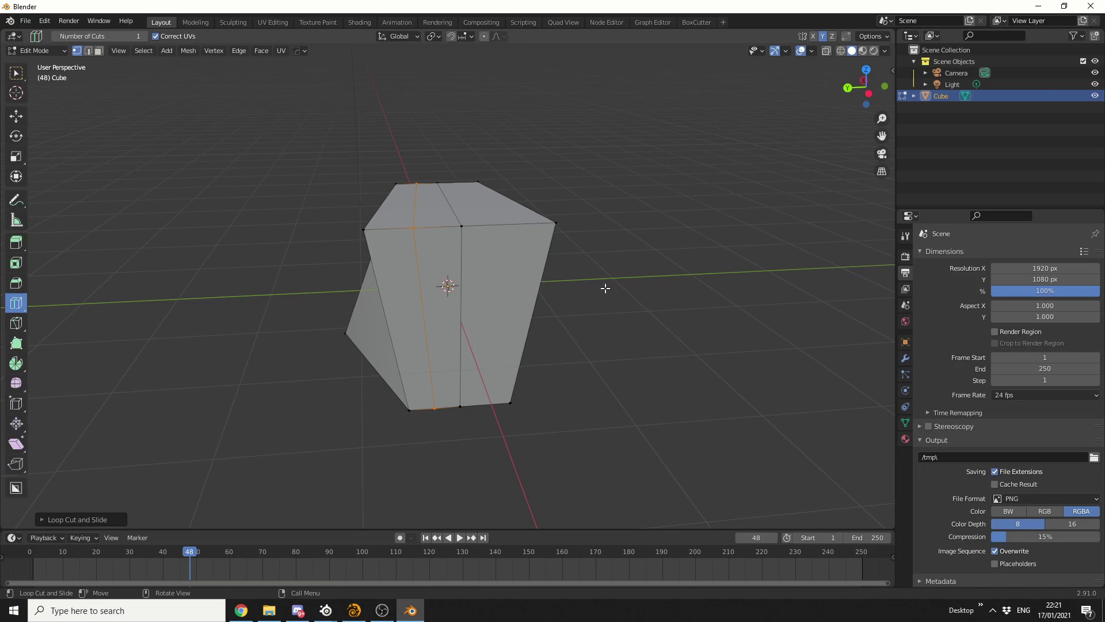
# - In wireframe view, box-select and delete the cube's right-half faces
pyautogui.moveTo(674, 351)
pyautogui.mouseDown(button='middle')
pyautogui.moveTo(624, 340)
pyautogui.moveTo(661, 185)
pyautogui.mouseUp(button='middle')
pyautogui.press('z')
pyautogui.click(582, 343)
pyautogui.press('w')
pyautogui.moveTo(639, 129); pyautogui.dragTo(484, 453)
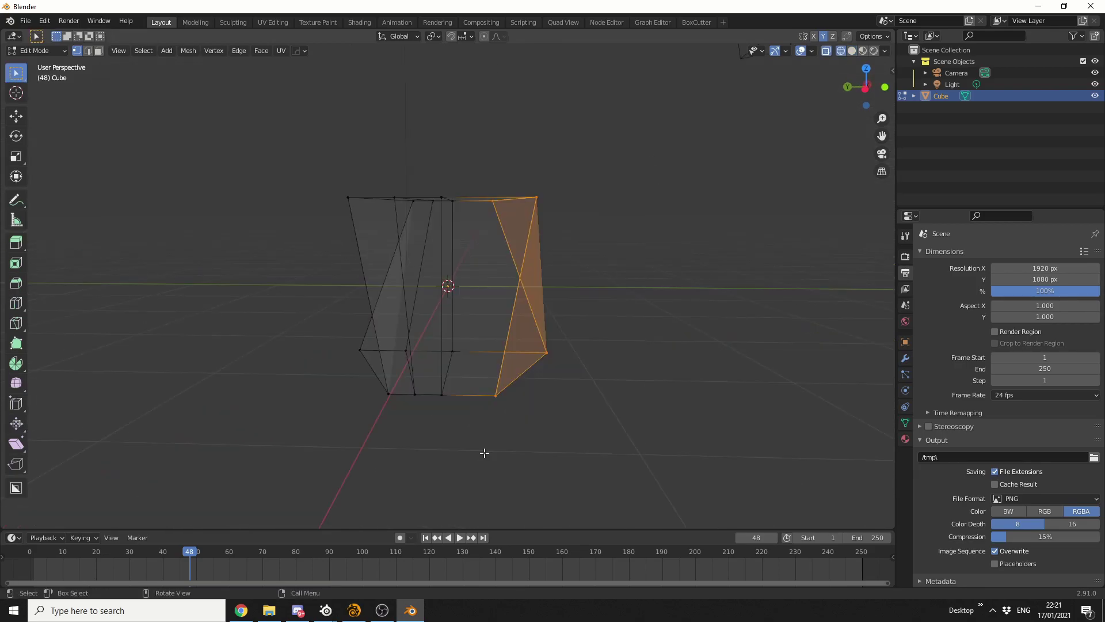
pyautogui.press('x')
pyautogui.click(554, 274)
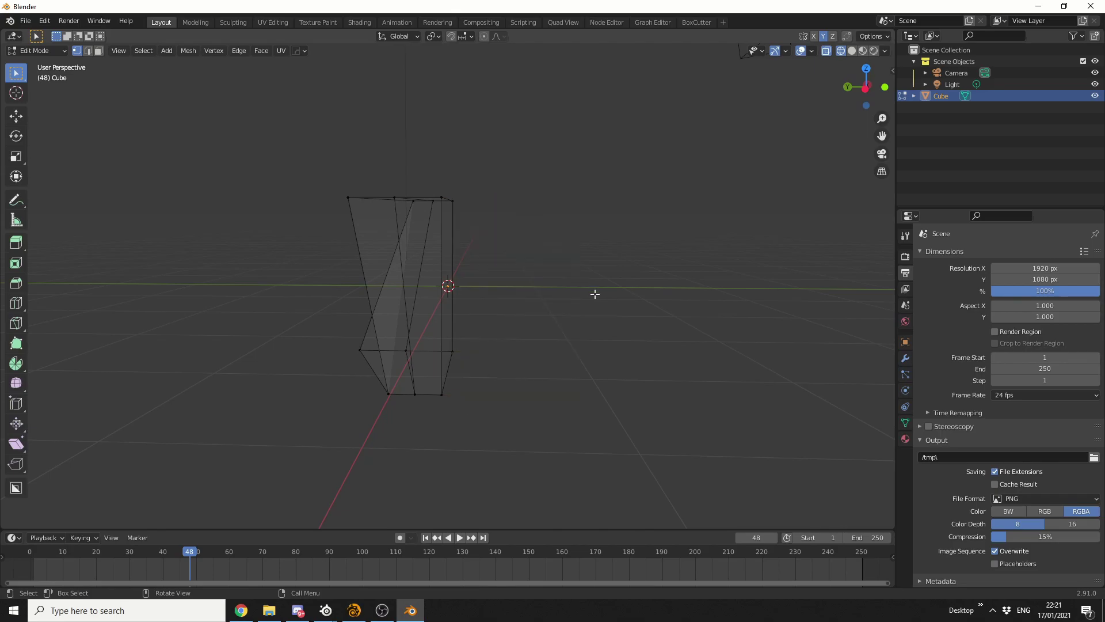
# - Add a Mirror modifier on the Y axis and return to solid shading
pyautogui.moveTo(594, 294); pyautogui.dragTo(599, 313, button='middle')
pyautogui.click(905, 357)
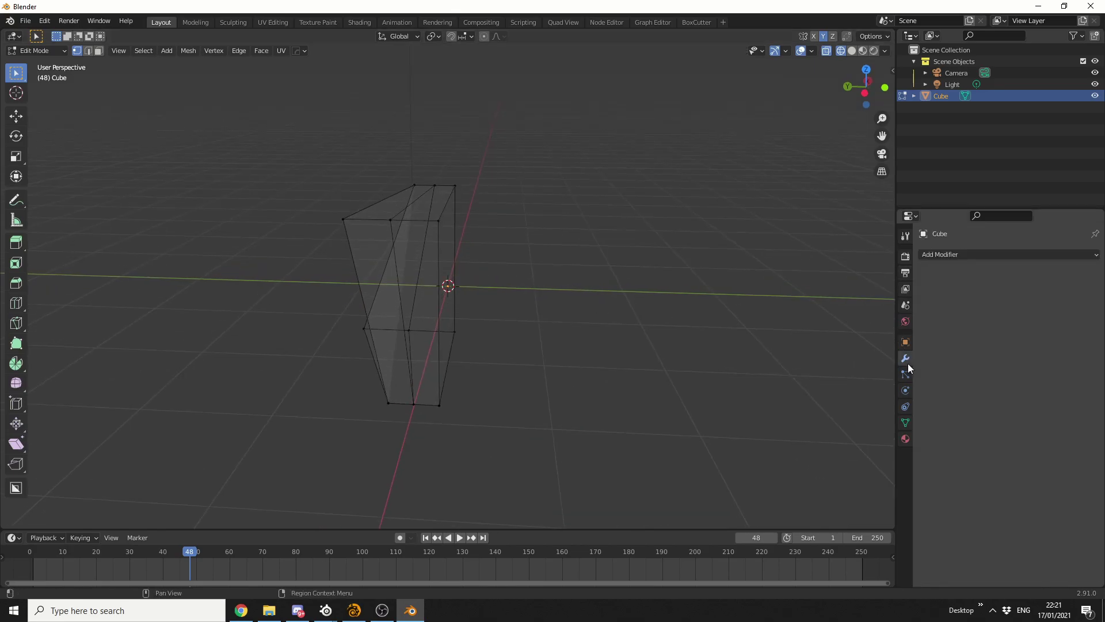
pyautogui.click(964, 253)
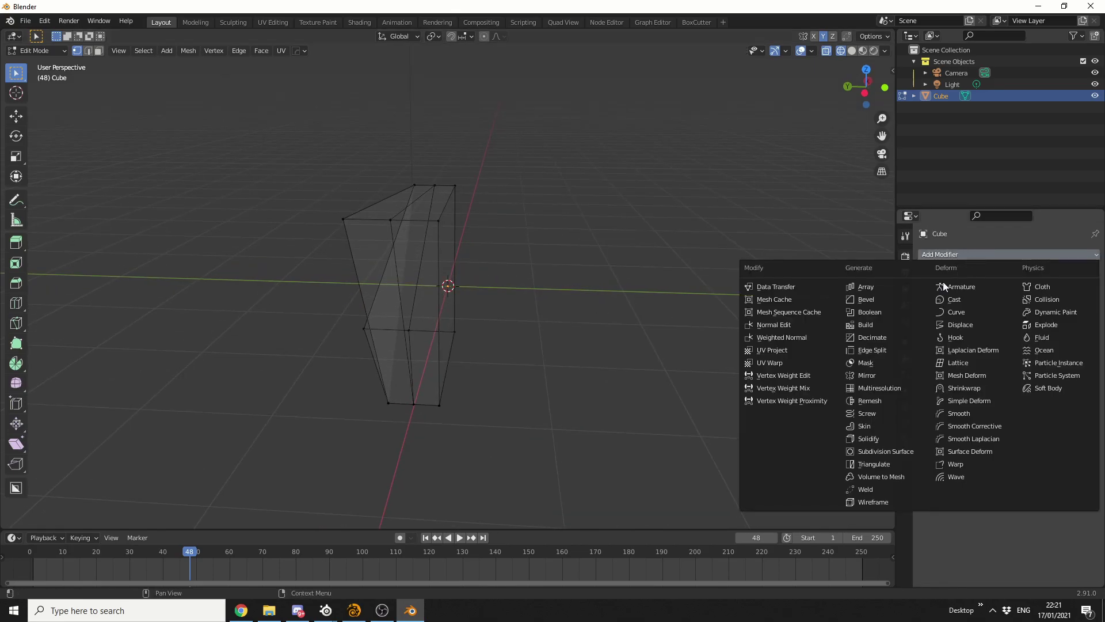
pyautogui.click(884, 374)
pyautogui.click(1027, 317)
pyautogui.moveTo(760, 345); pyautogui.dragTo(690, 353, button='middle')
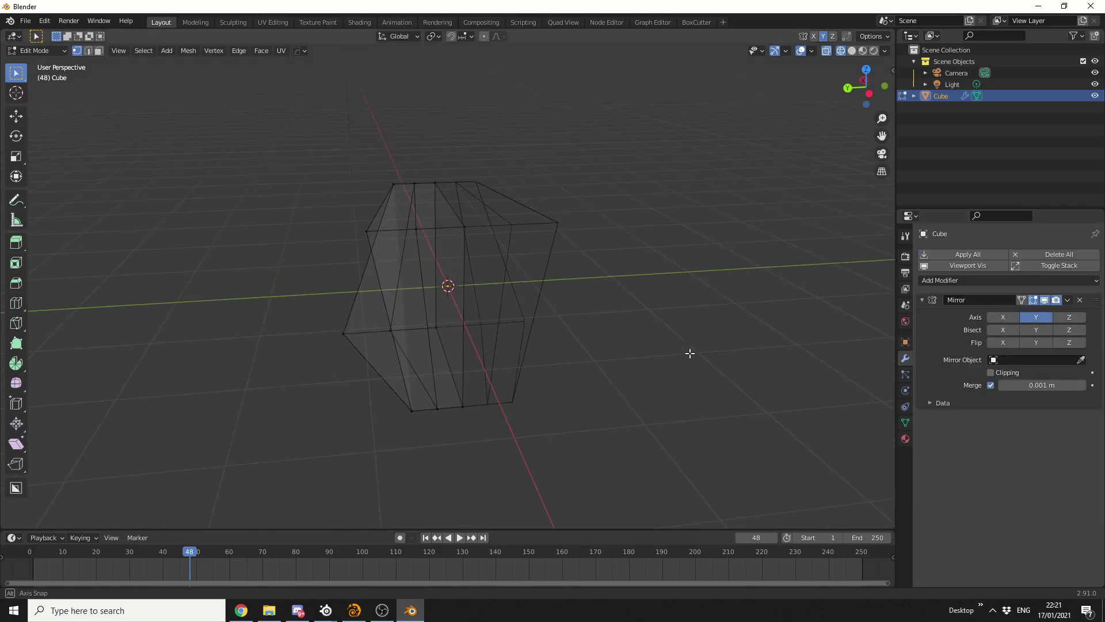
pyautogui.press('z')
pyautogui.click(758, 341)
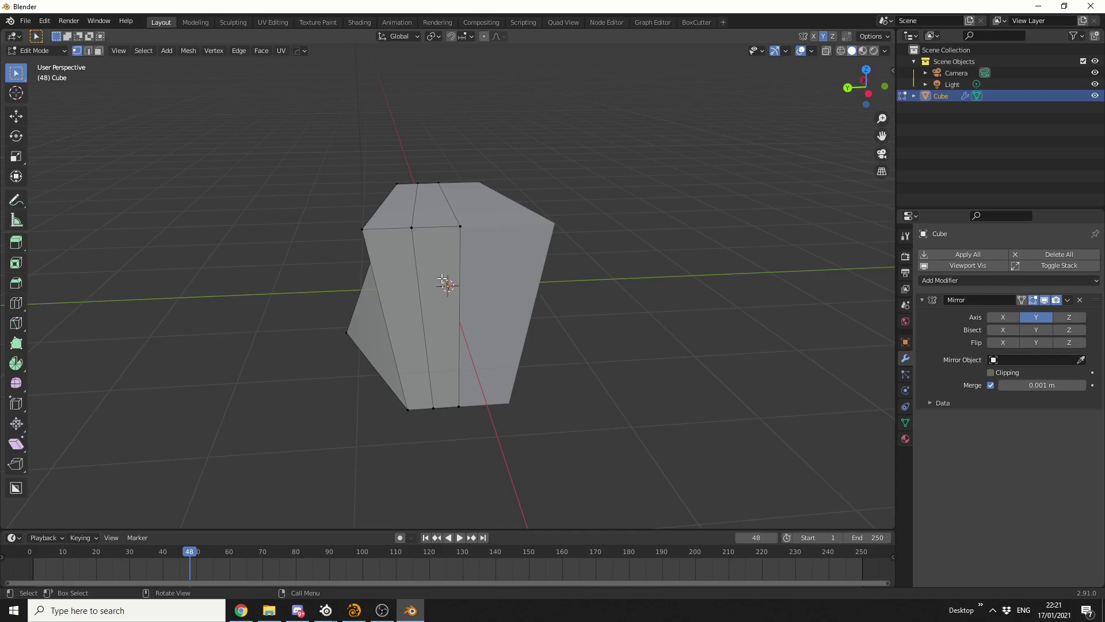
# - Cut a vertical edge loop down the left part of the mirrored cube's front
pyautogui.moveTo(499, 326); pyautogui.dragTo(441, 264, button='middle')
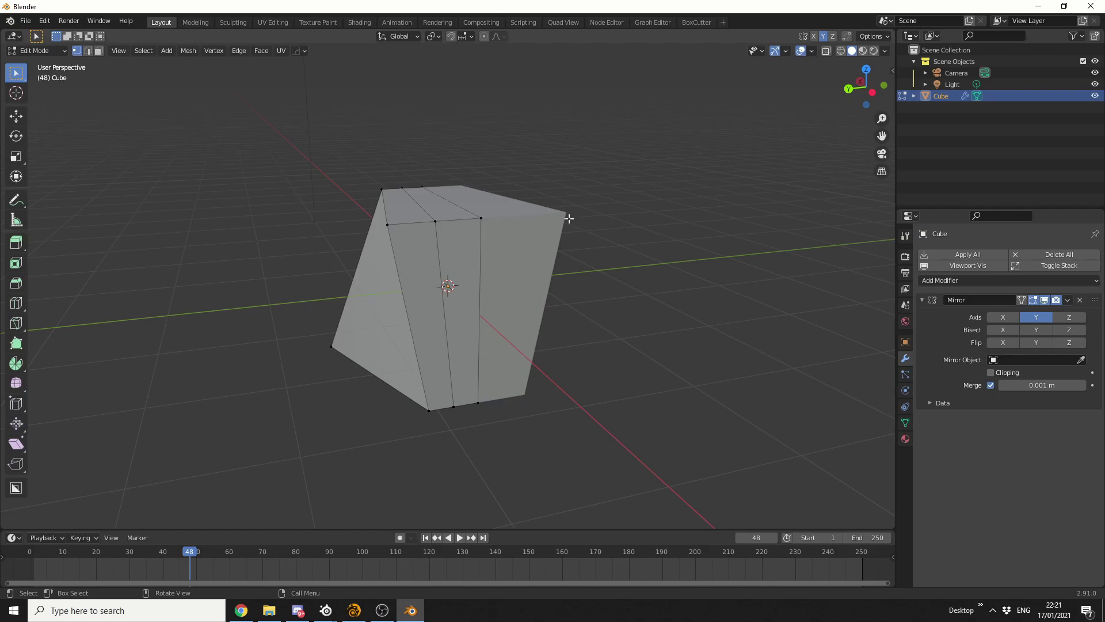
pyautogui.moveTo(245, 276); pyautogui.dragTo(507, 391, button='middle')
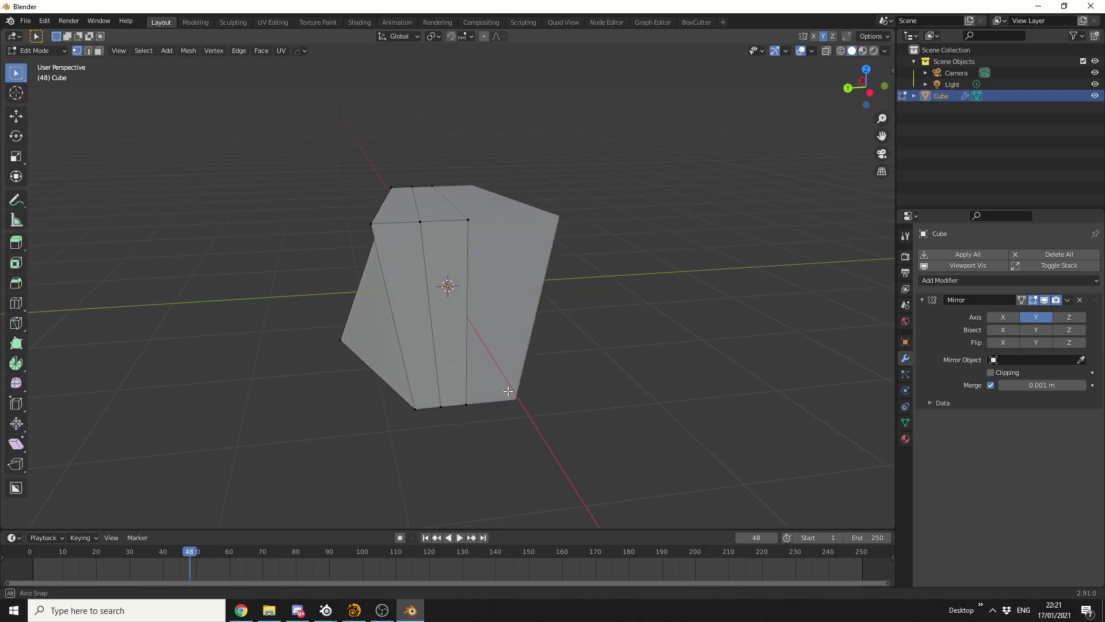
pyautogui.click(16, 303)
pyautogui.click(413, 223)
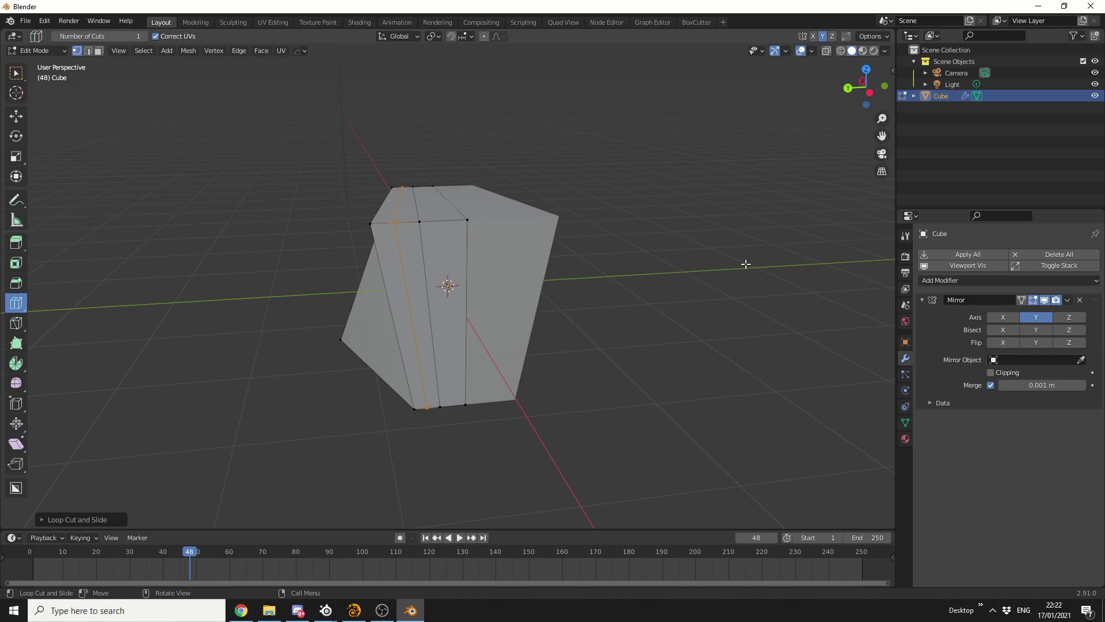
# - Preview the cube in Material Preview, then Wireframe shading
pyautogui.press('z')
pyautogui.click(748, 407)
pyautogui.press('z')
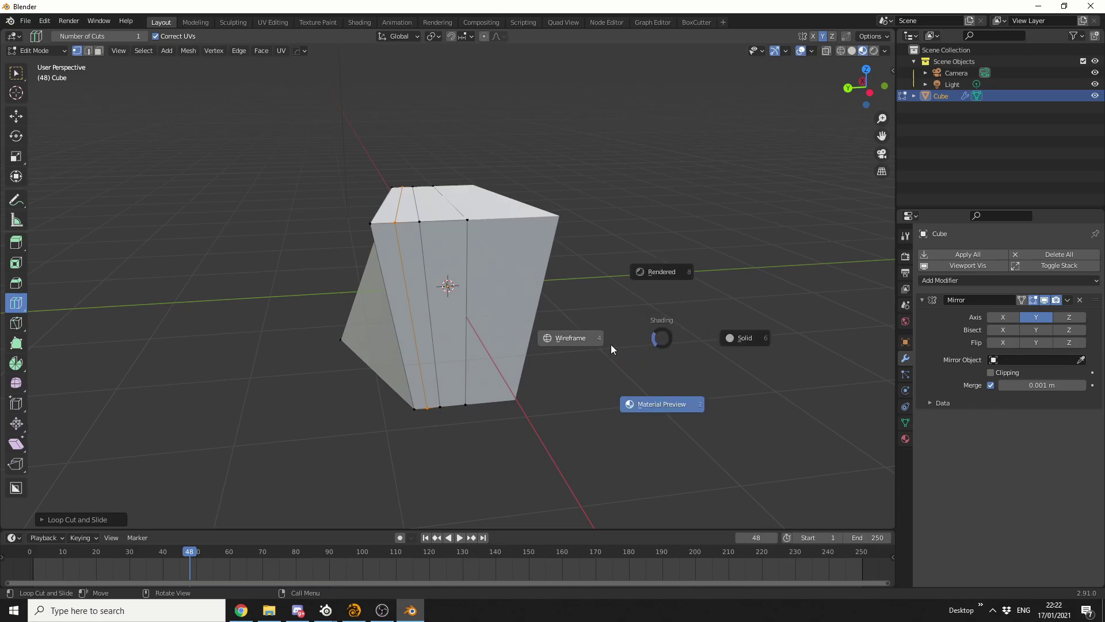
pyautogui.click(578, 332)
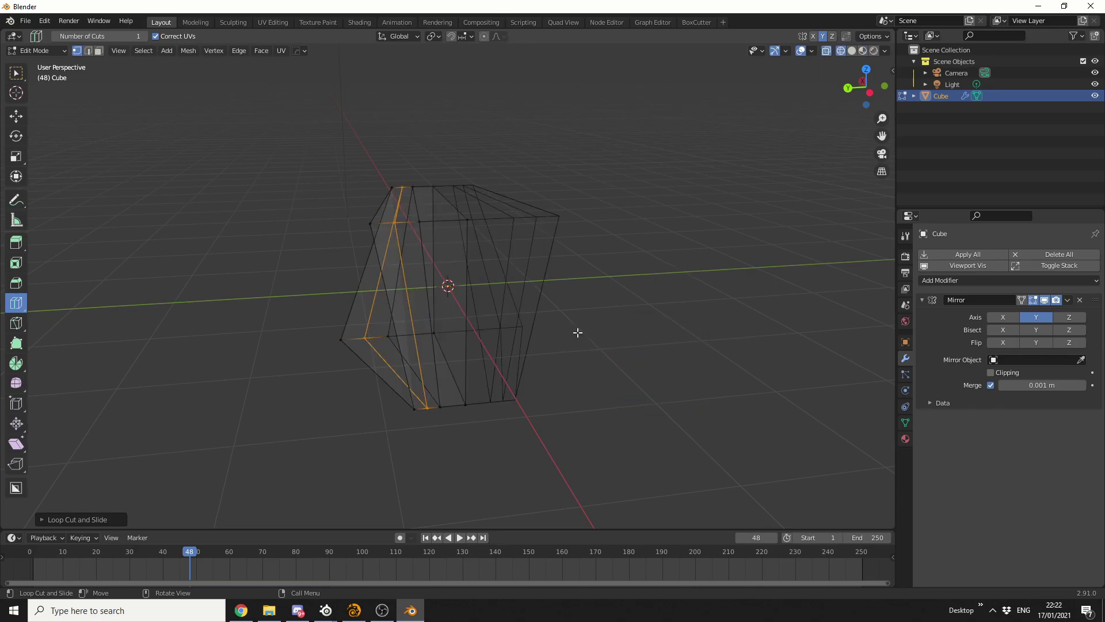
# - Return the cube to solid shading, orbit it, and switch to LightWave Modeler
pyautogui.press('z')
pyautogui.click(662, 332)
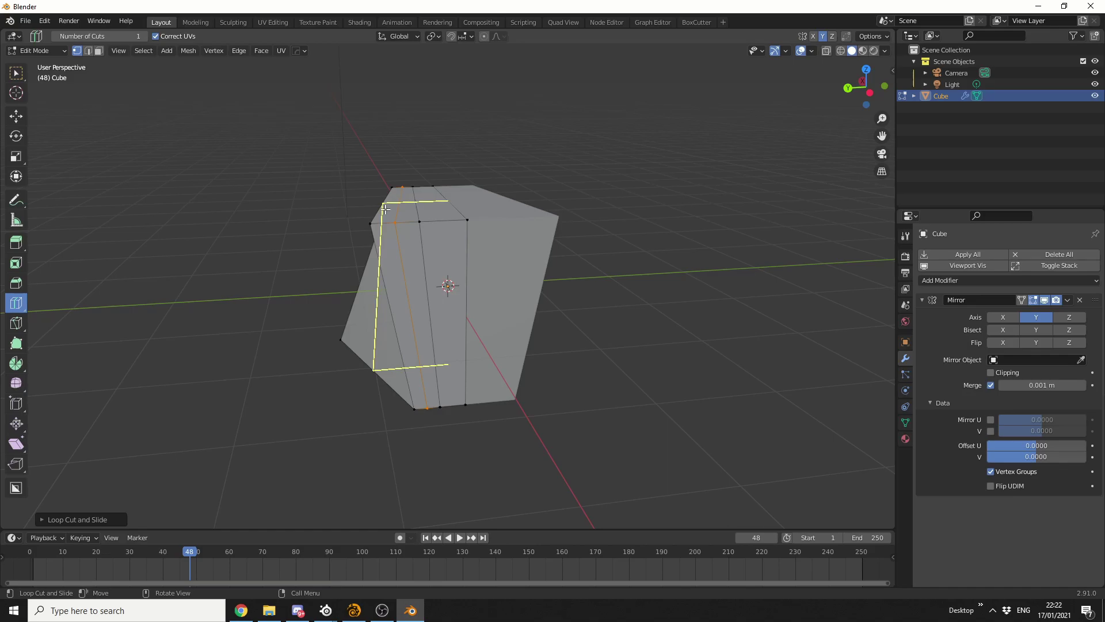
pyautogui.moveTo(370, 237); pyautogui.dragTo(624, 342, button='middle')
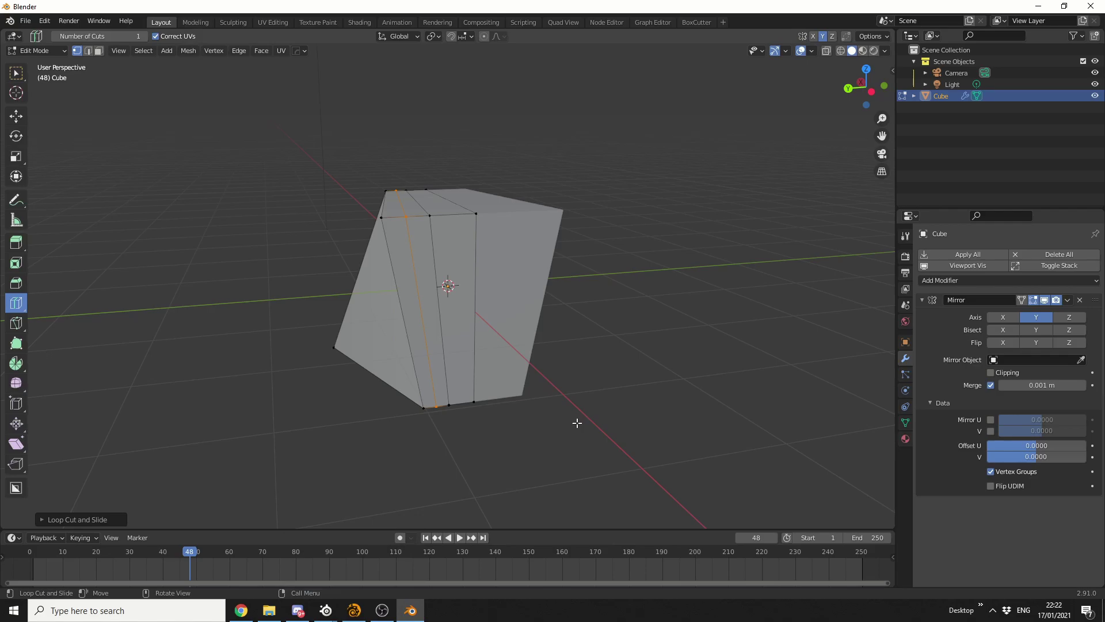
pyautogui.click(355, 611)
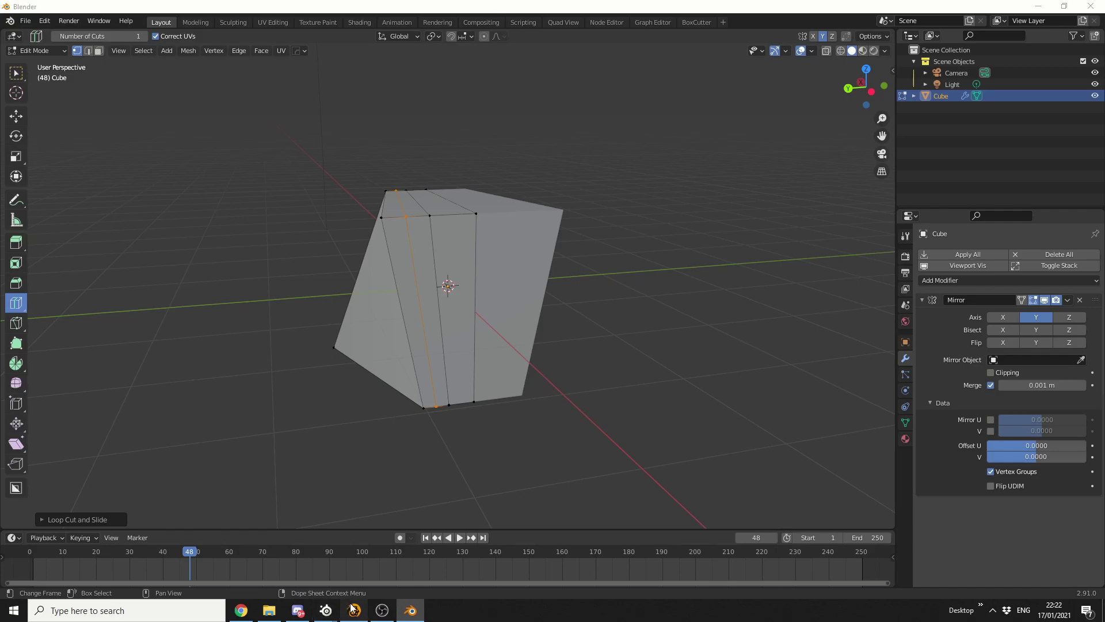
# - Create a box around the origin with the Box tool
pyautogui.click(18, 199)
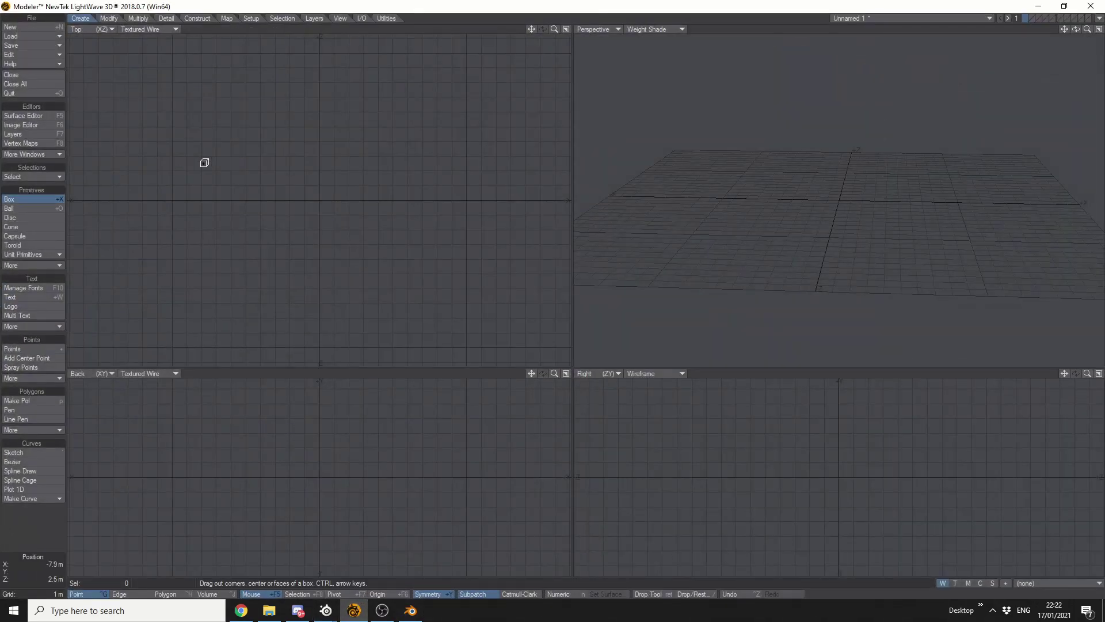
pyautogui.moveTo(205, 164)
pyautogui.mouseDown()
pyautogui.moveTo(433, 295)
pyautogui.moveTo(410, 338)
pyautogui.mouseUp()
pyautogui.press('space')
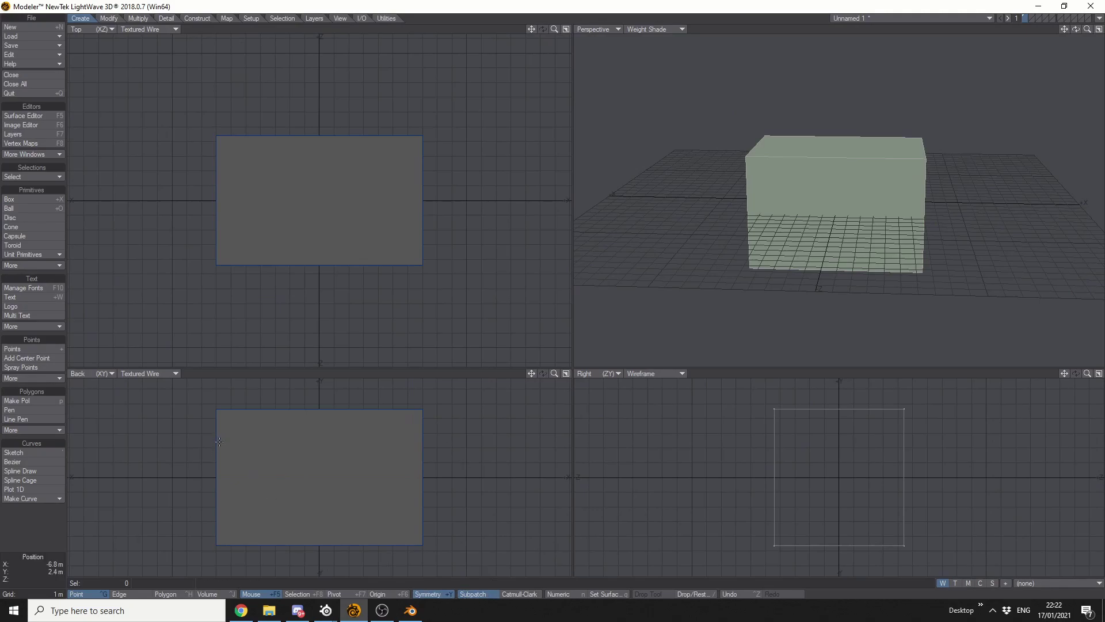
# - Slice the box with two symmetric vertical knife cuts
pyautogui.hotkey('shift', 'k')
pyautogui.moveTo(275, 395); pyautogui.dragTo(275, 577)
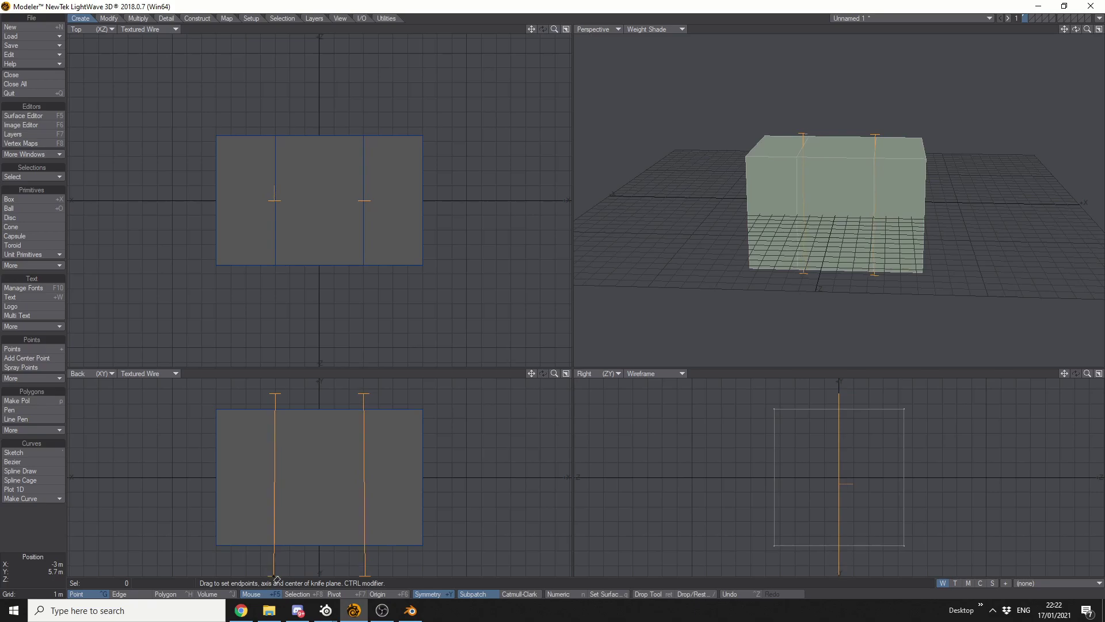
pyautogui.press('space')
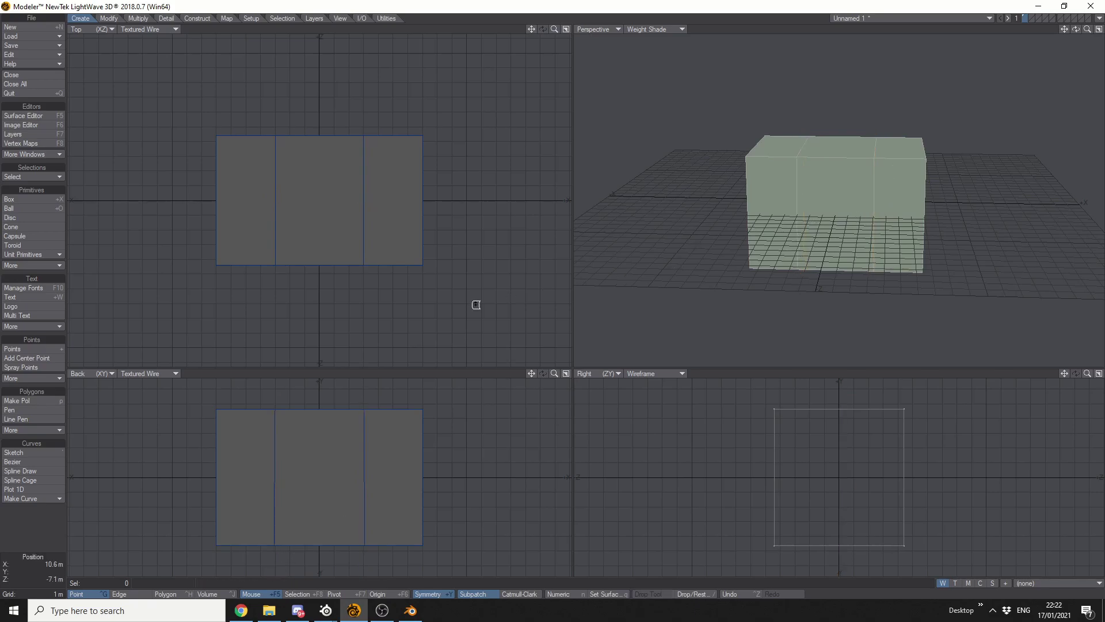
# - Add a second pair of mirrored vertical knife cuts to the box
pyautogui.hotkey('shift', 'k')
pyautogui.moveTo(259, 117); pyautogui.dragTo(258, 341)
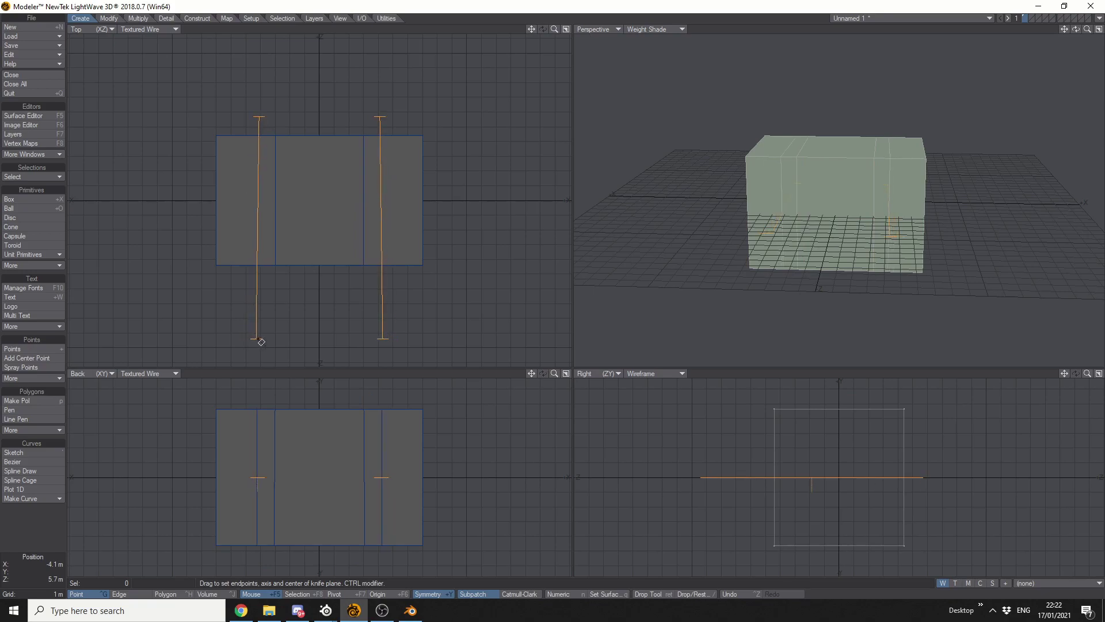
pyautogui.press('space')
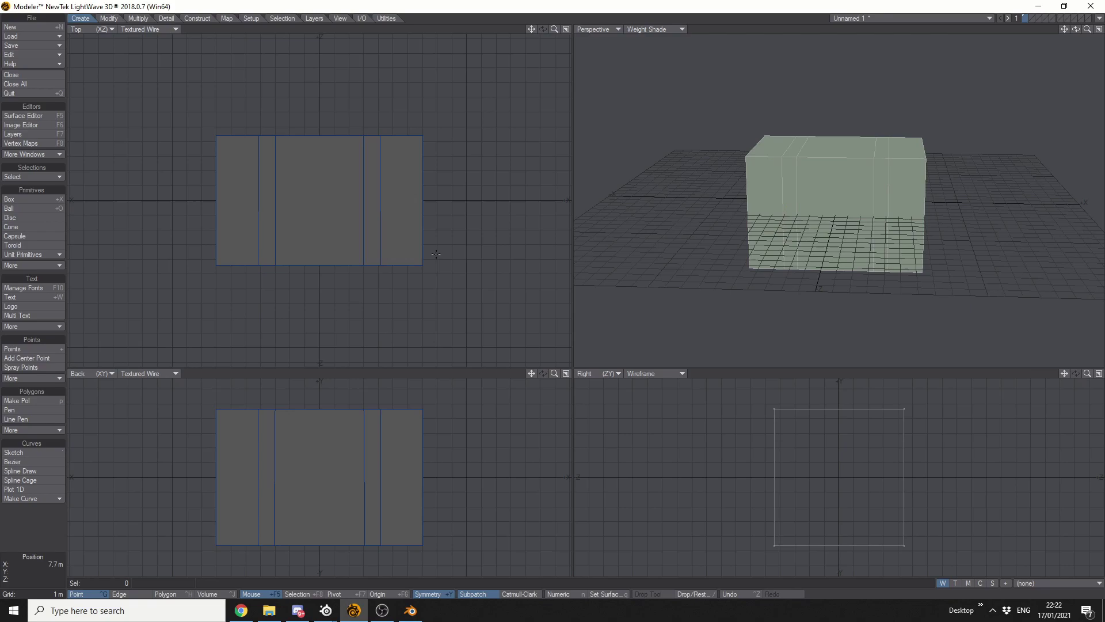
# - Select the box's lower-right corner points, fit all views, and rotate the Perspective view
pyautogui.moveTo(435, 252)
pyautogui.mouseDown(button='right')
pyautogui.moveTo(450, 273)
pyautogui.moveTo(100, 207)
pyautogui.mouseUp(button='right')
pyautogui.press('a')
pyautogui.moveTo(1076, 31); pyautogui.dragTo(965, 75)
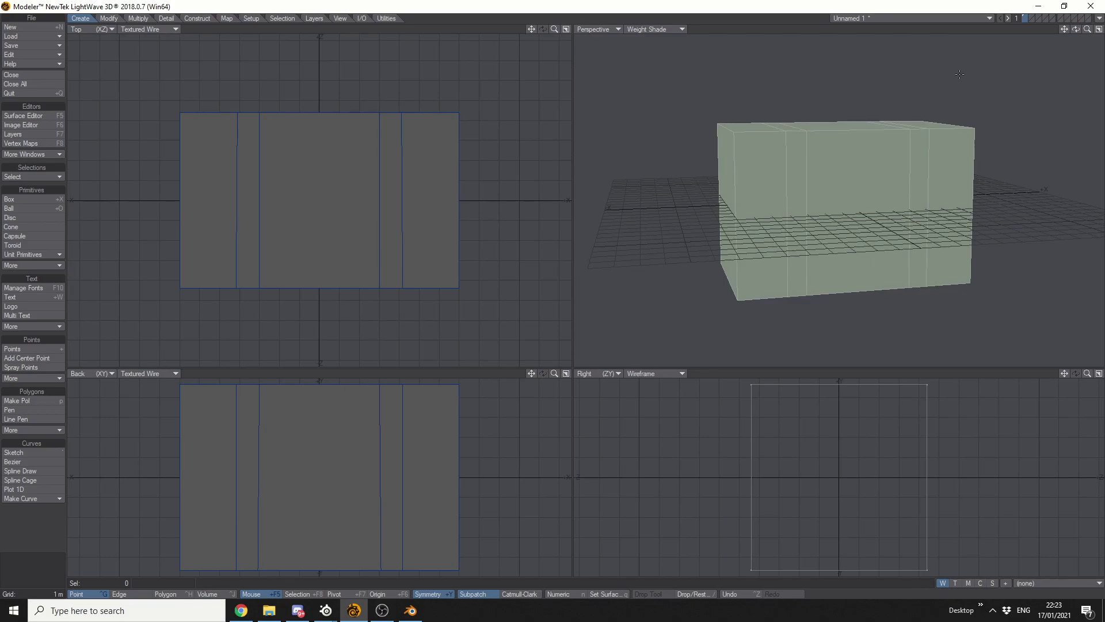
pyautogui.click(410, 612)
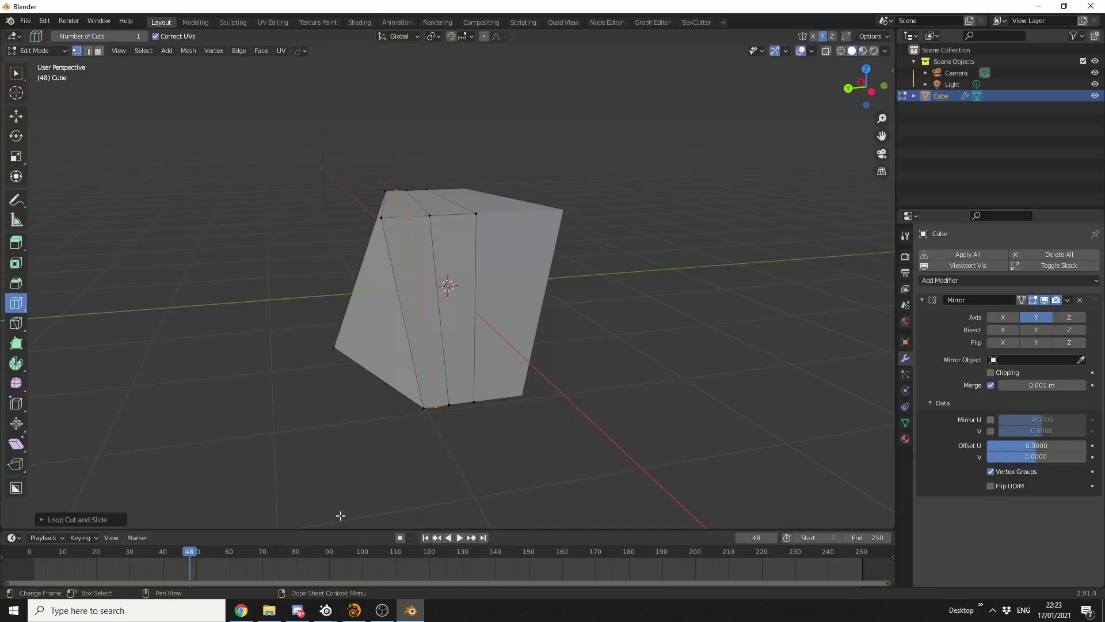